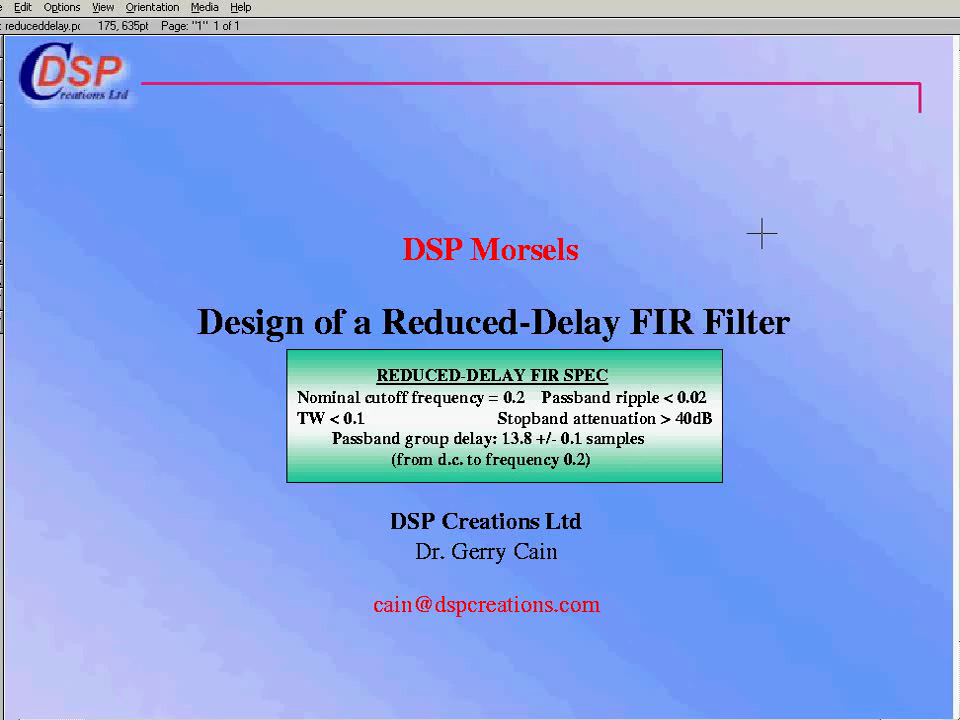
Switch to Slifer and set the number of coefficients to 41 and the band edge nu2 to 0.2
click(941, 6)
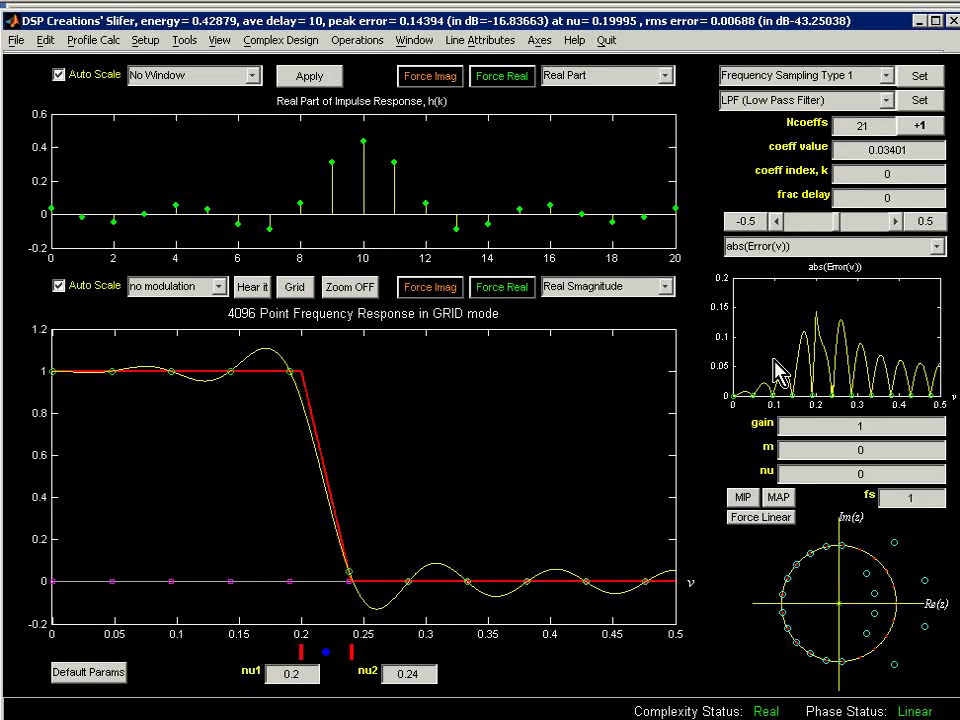
double_click(862, 126)
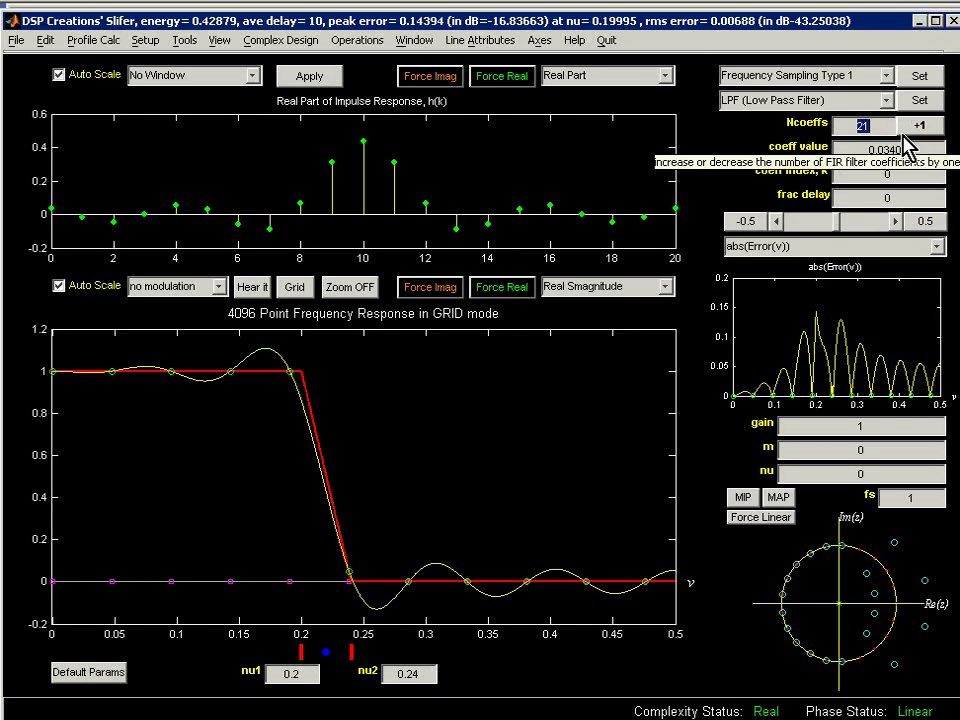
text(41)
key(Return)
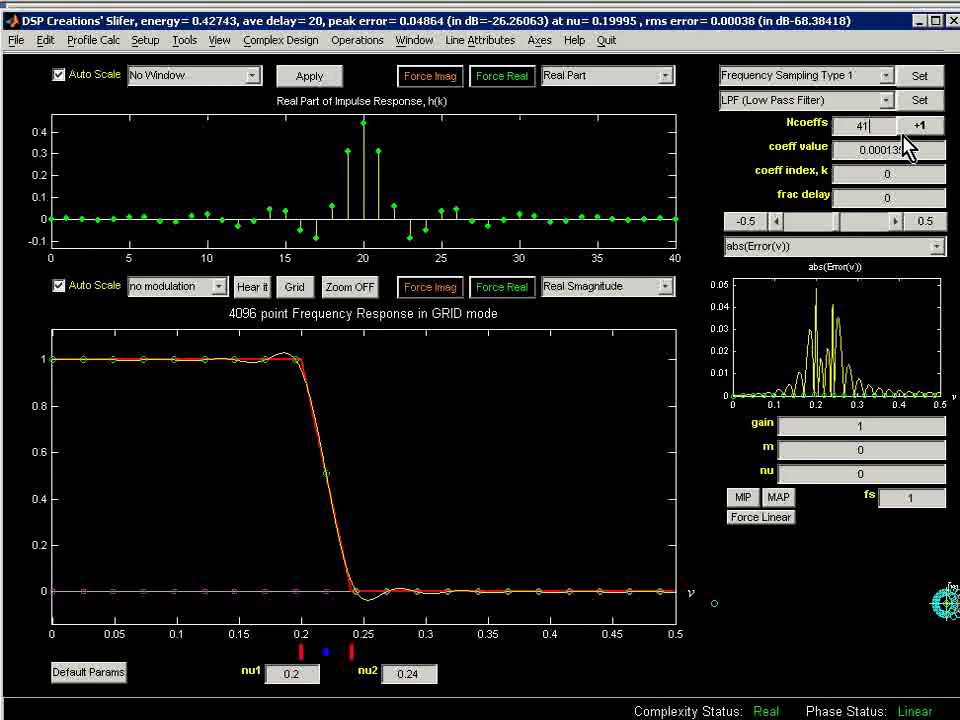
click(425, 674)
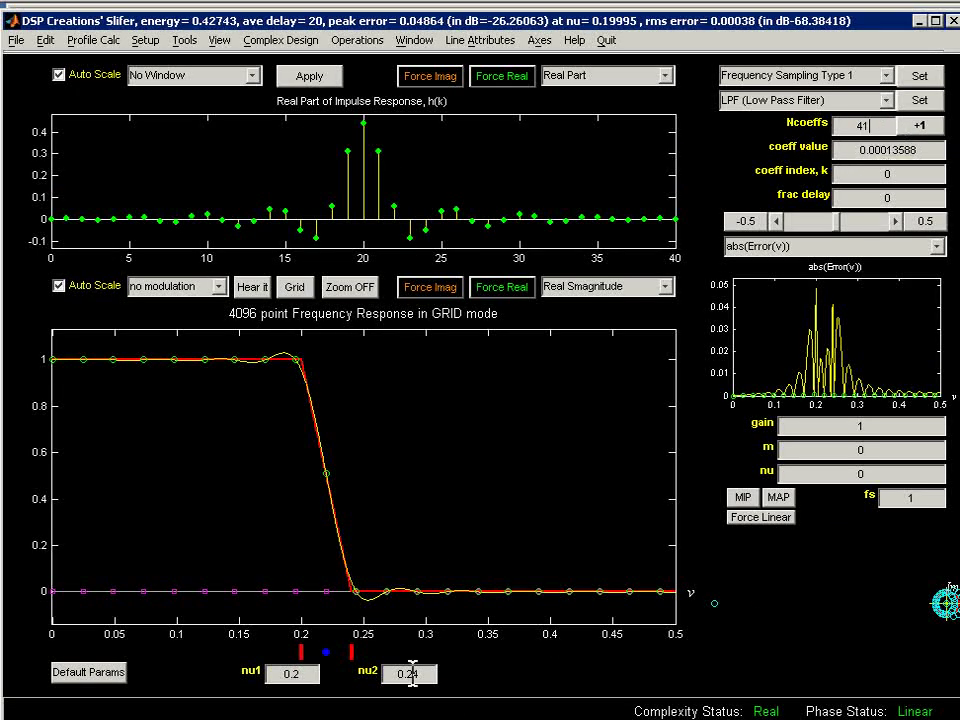
key(BackSpace)
key(Return)
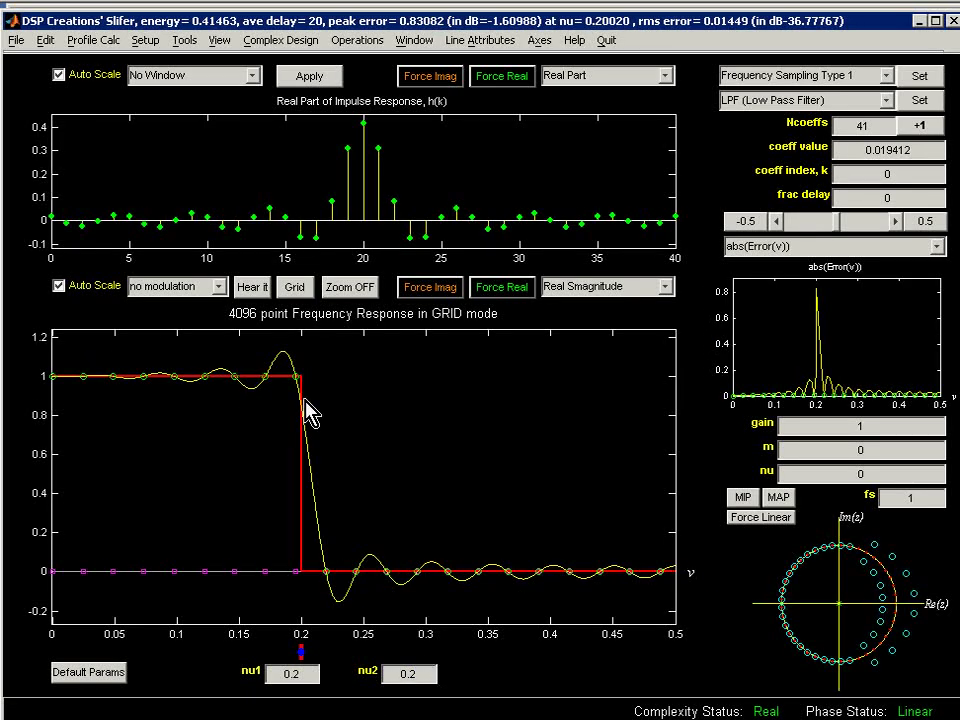
Display the frequency response as abs Gain (Linear) and the small side plot as Group Delay of H(v) (samples)
click(665, 287)
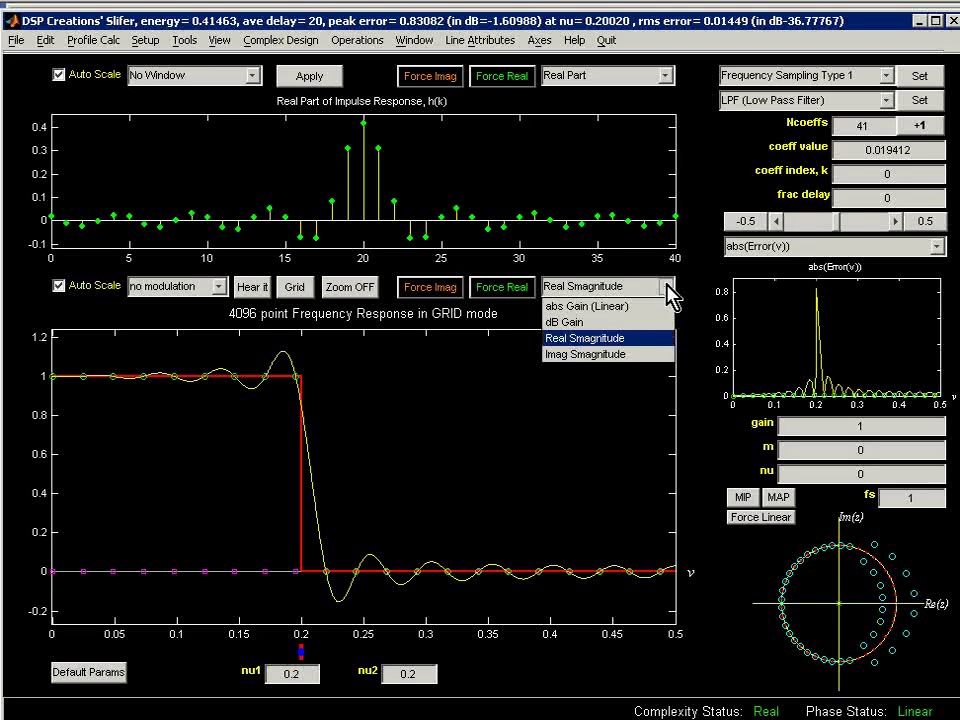
click(645, 313)
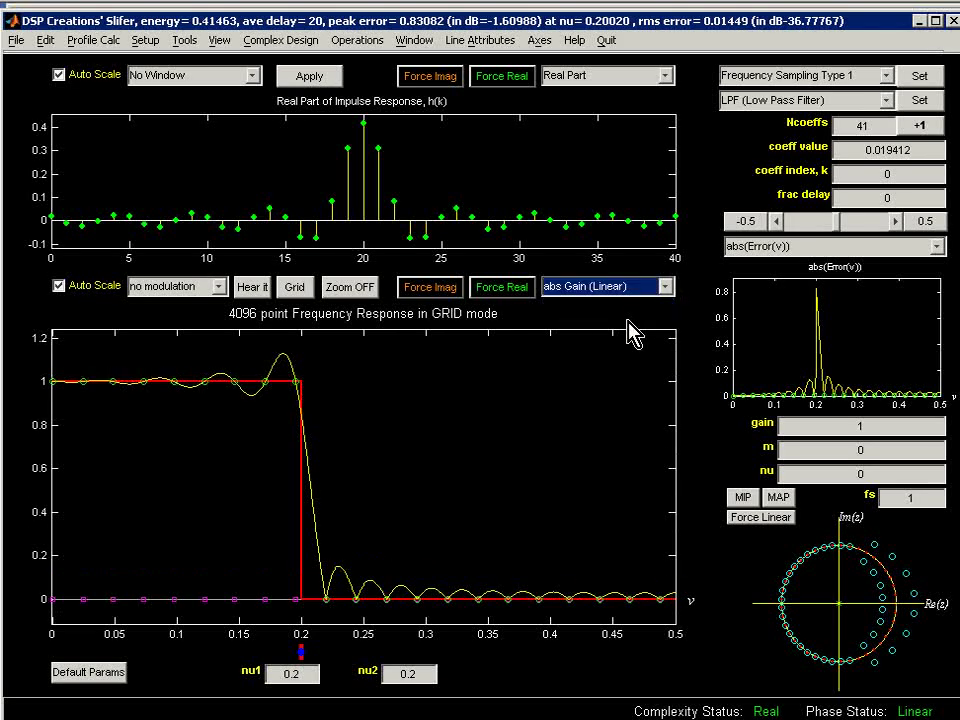
click(936, 245)
scroll(943, 330, down, 1)
drag(940, 330, 928, 473)
click(877, 449)
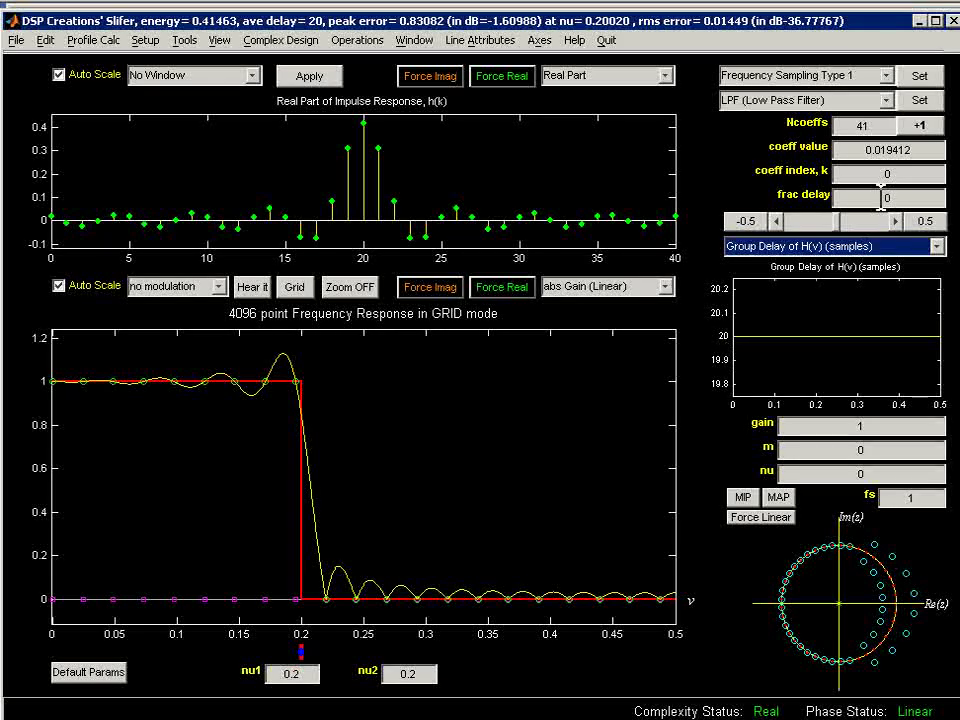
Set the filter's fractional delay to -6.2
drag(880, 197, 938, 197)
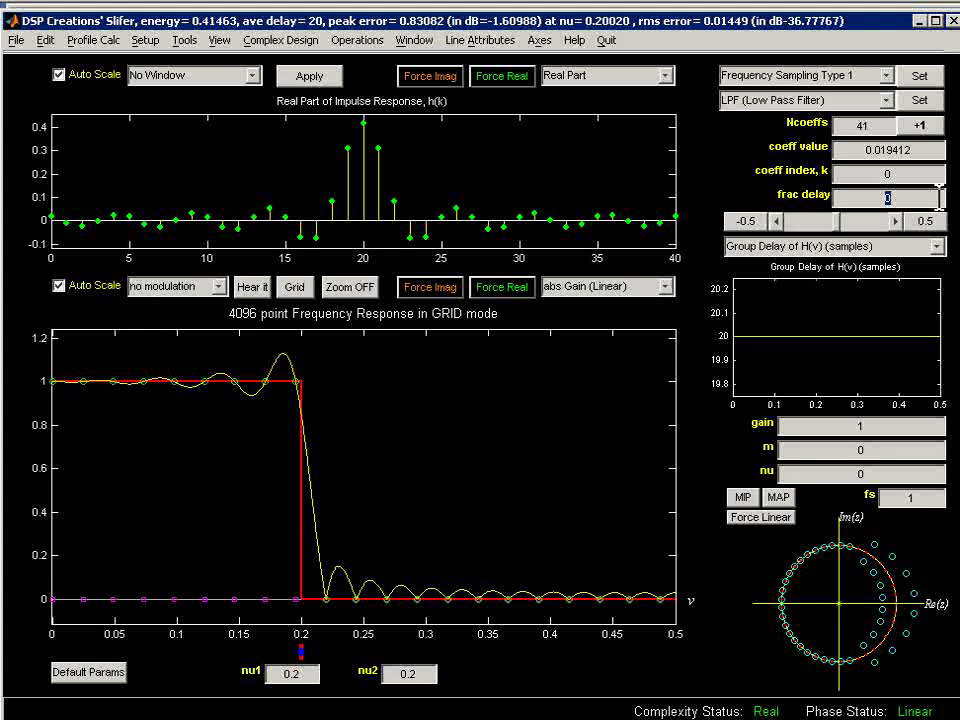
text(-6.2)
key(Return)
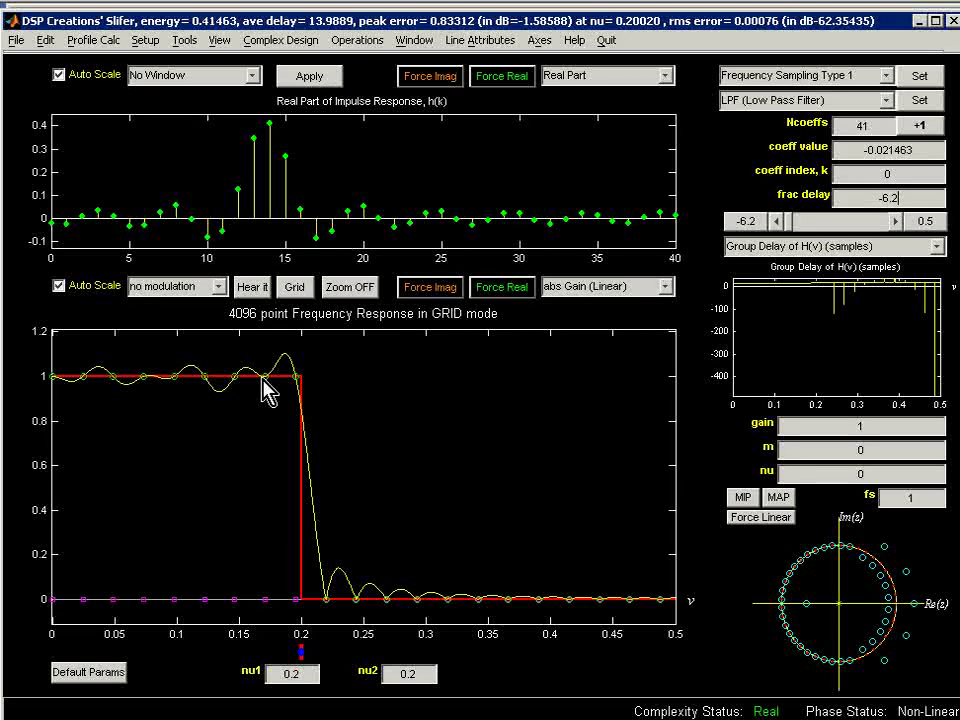
Apply a Blackman Window to the impulse response and turn on the grid of the frequency response plot
click(255, 78)
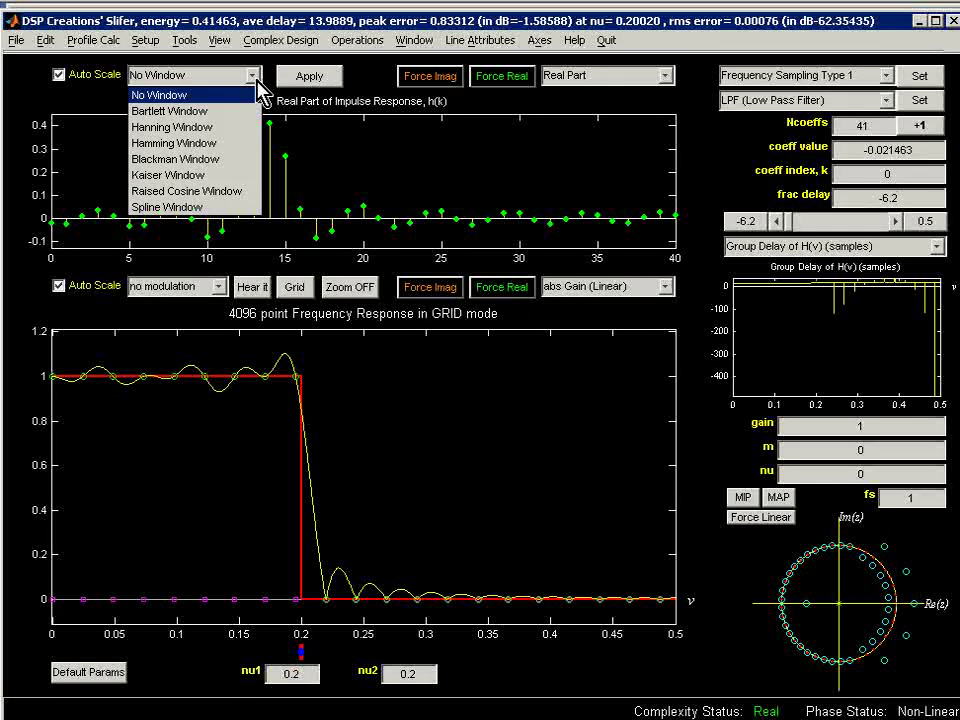
click(224, 162)
click(301, 77)
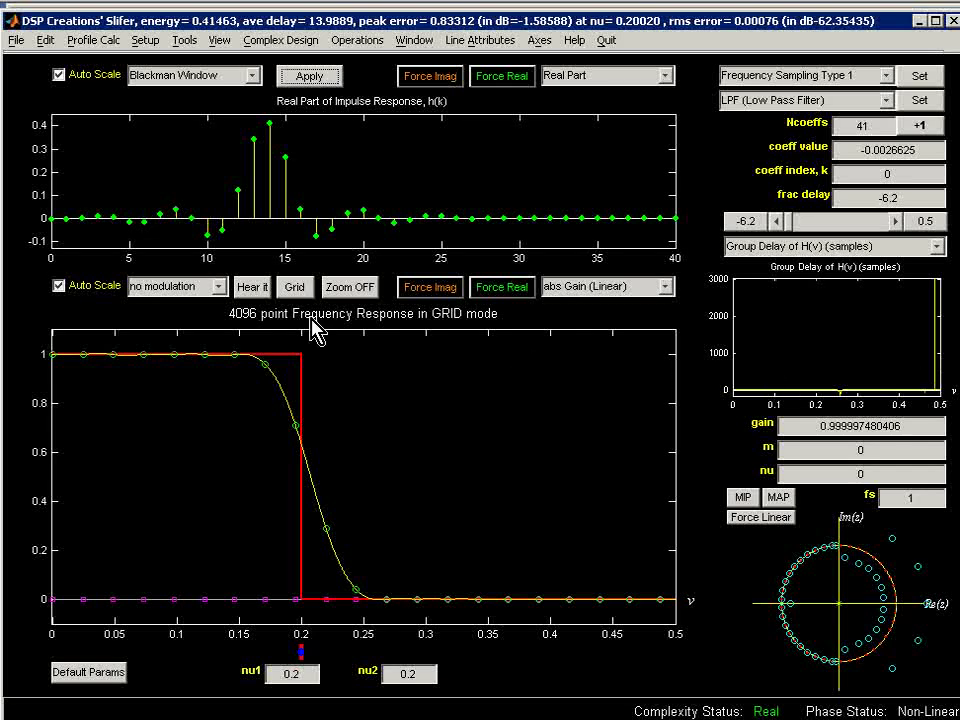
click(290, 287)
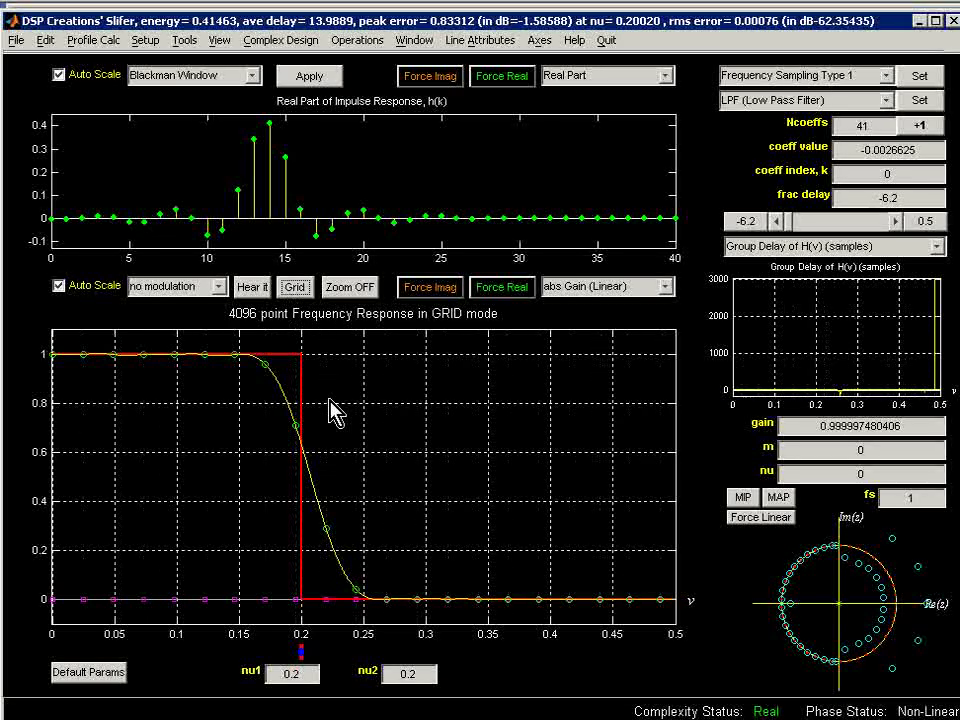
Swap the group delay plot into the large upper axes and set its vertical range from 13.6 to 14
click(728, 325)
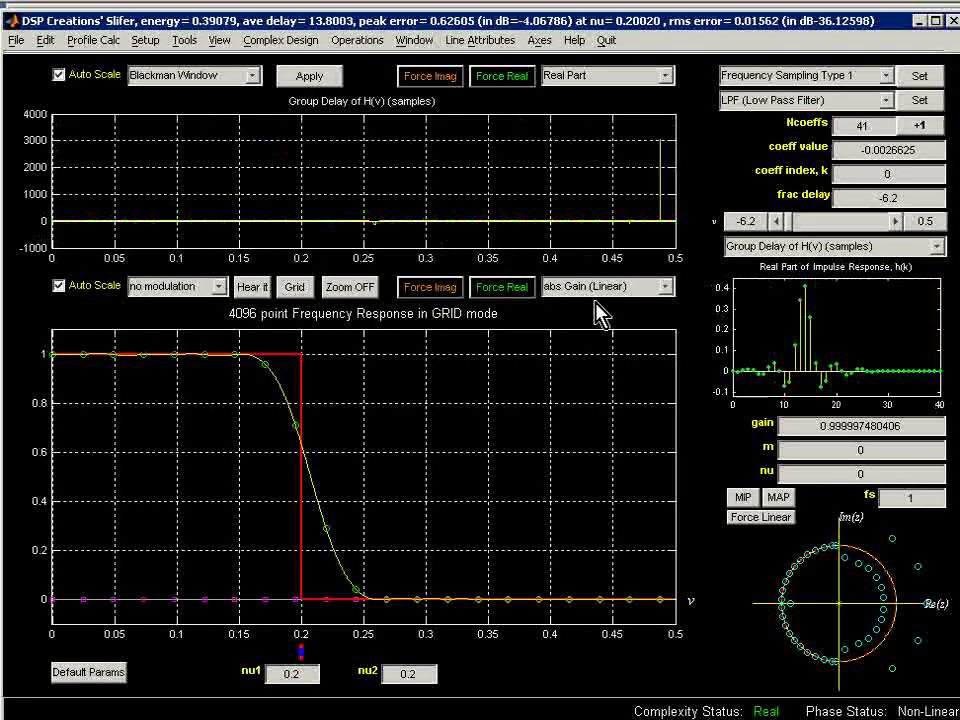
click(58, 75)
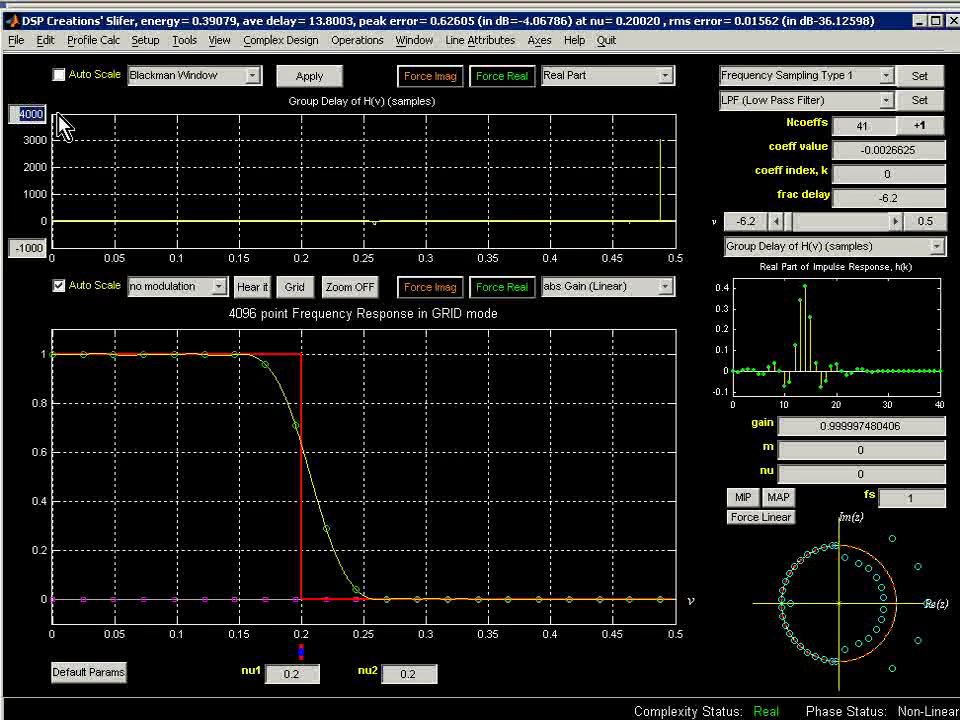
text(14)
key(Return)
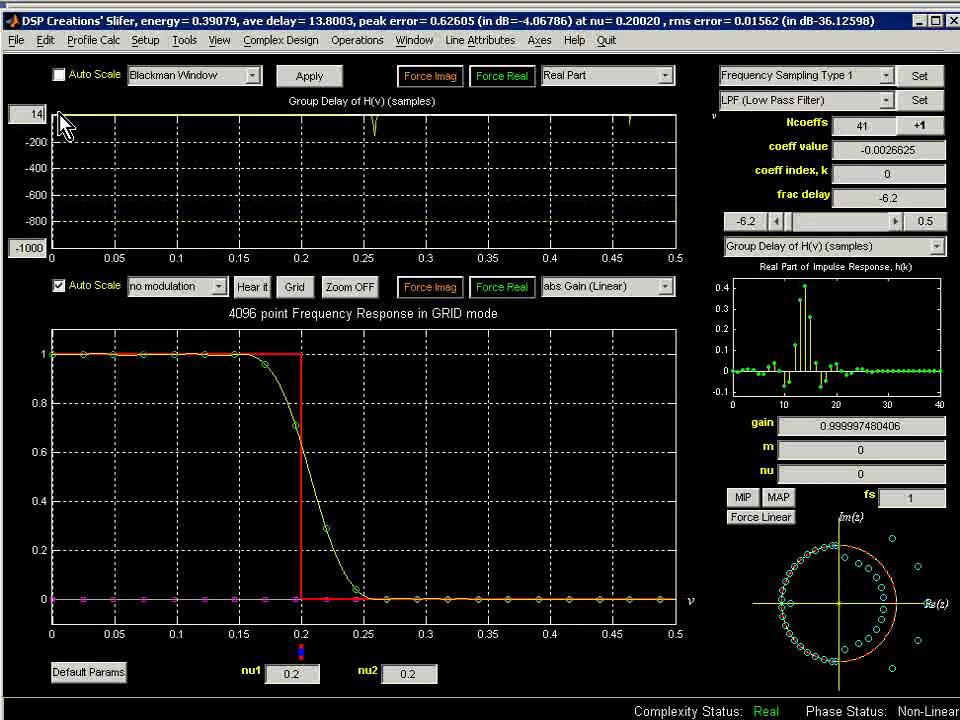
double_click(20, 249)
text(13)
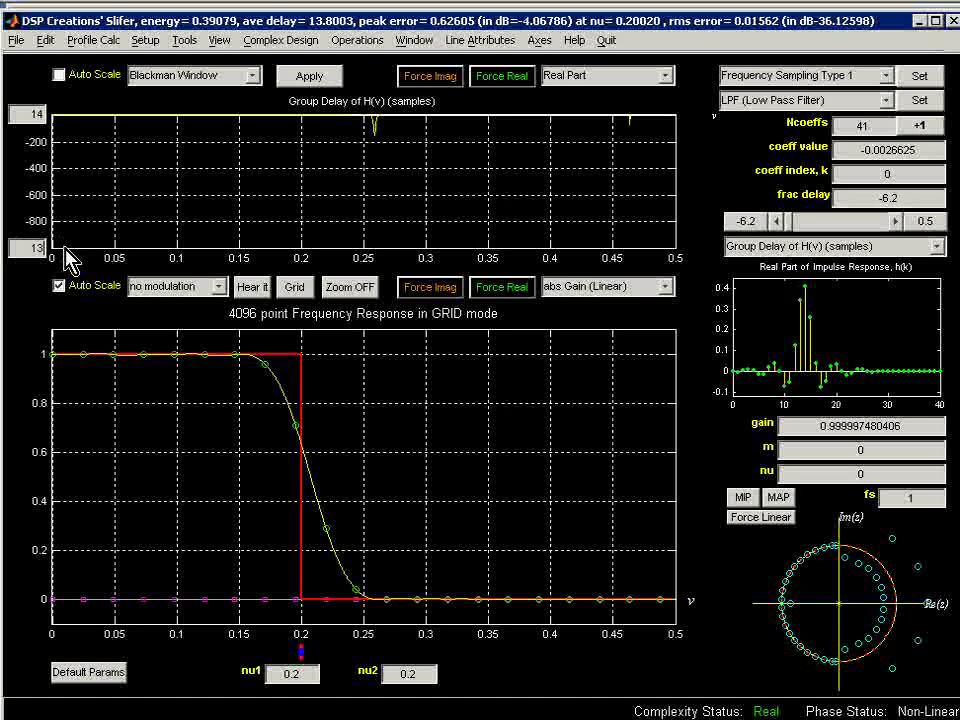
text(.6)
key(Return)
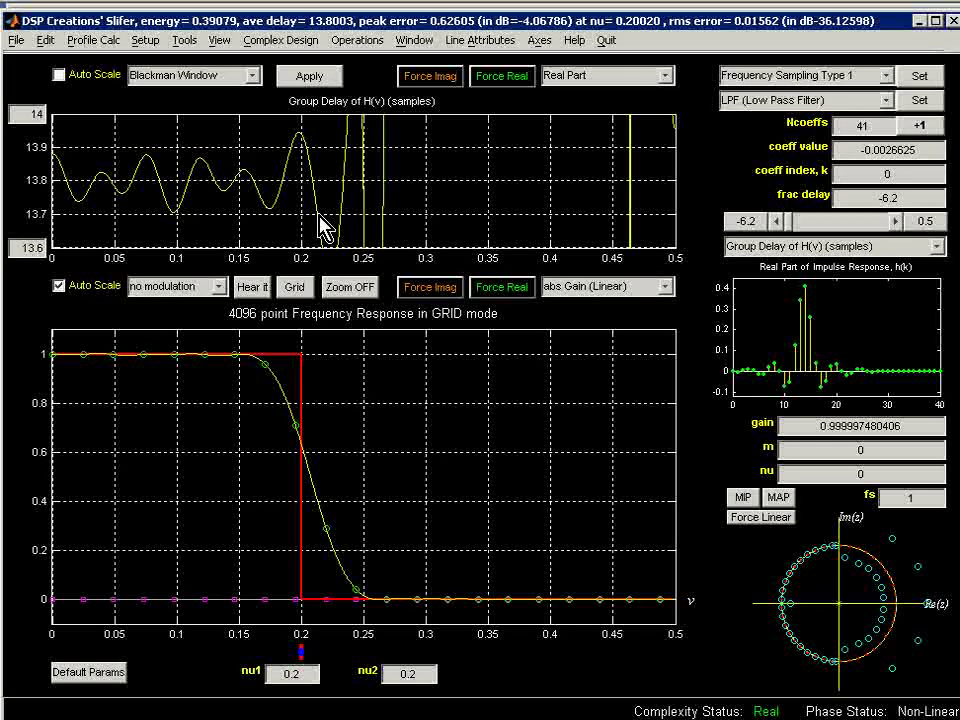
Switch to Freedom Mode and nudge the frequency samples near the passband edge to about 0.174 and 0.124
click(150, 46)
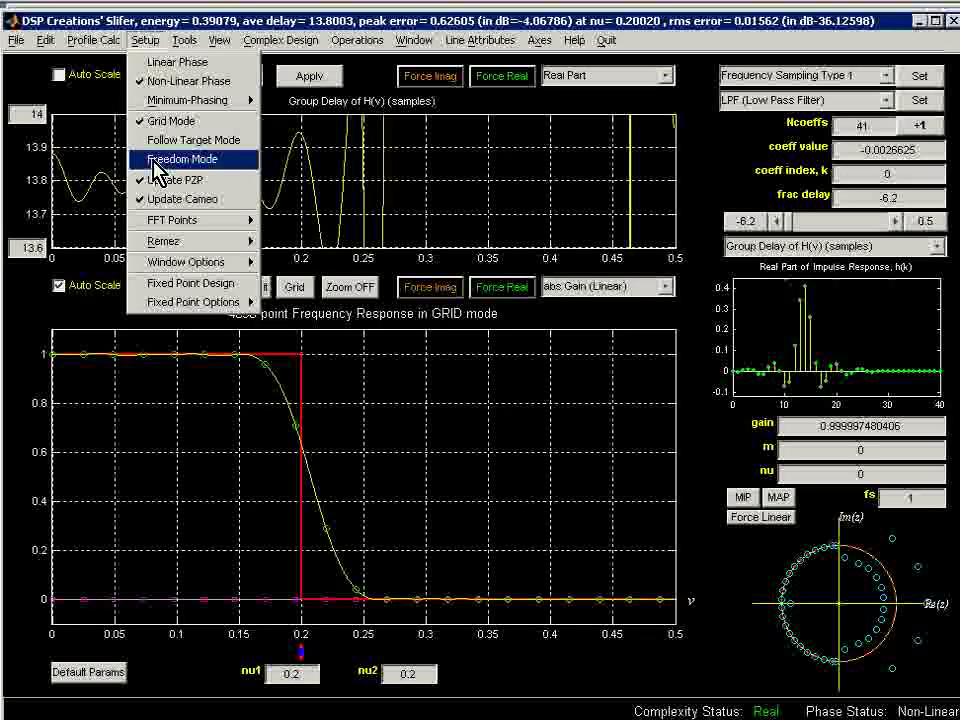
click(157, 162)
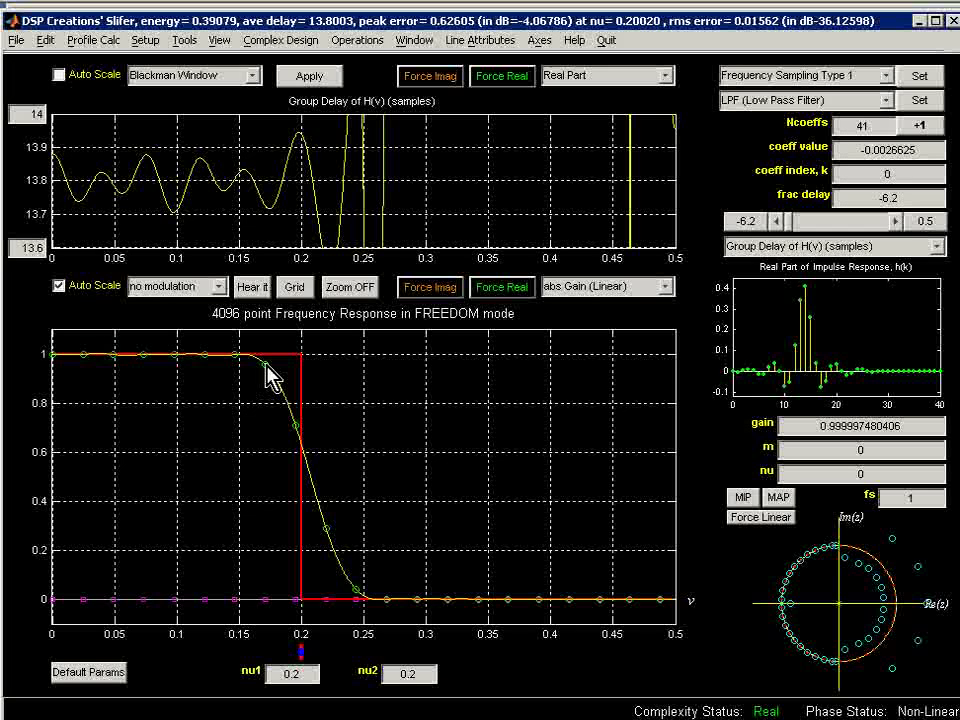
drag(267, 366, 269, 368)
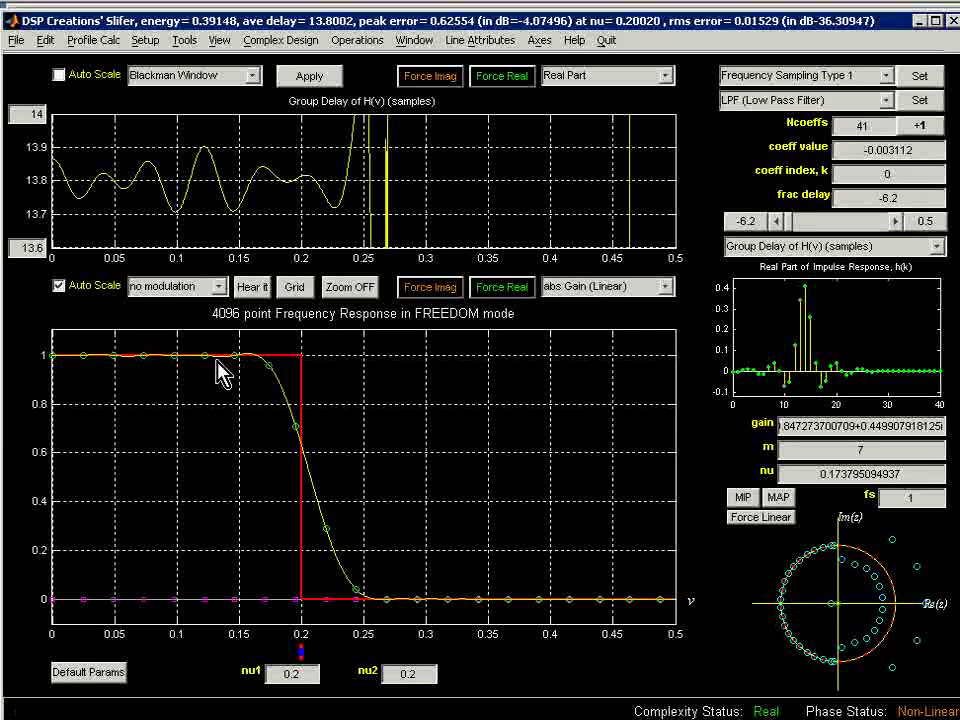
drag(208, 358, 207, 358)
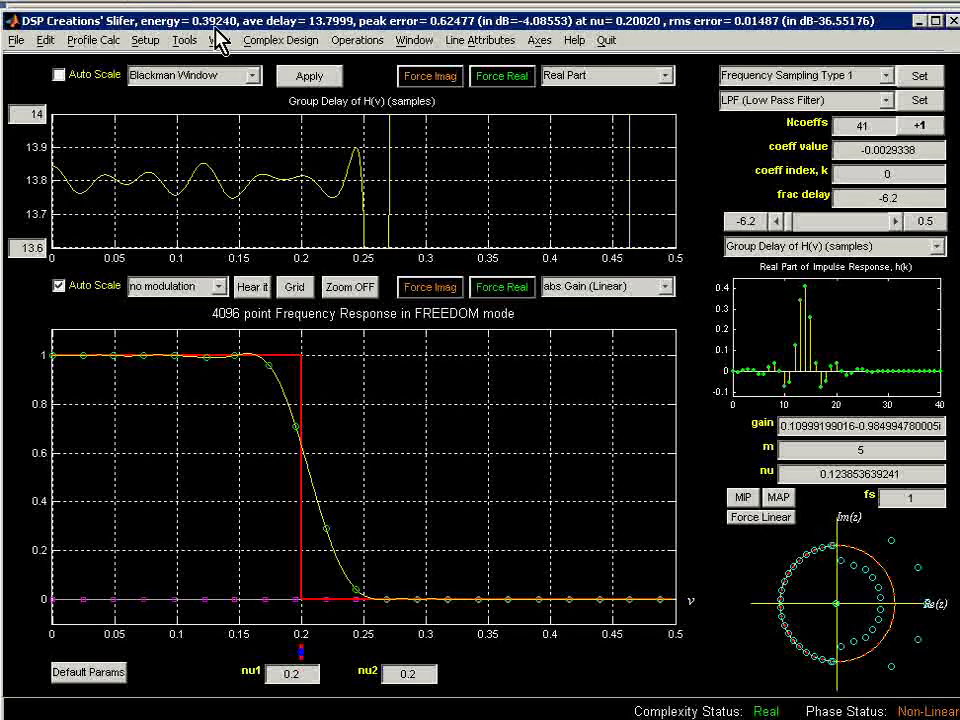
Open the Quality Measure of the lowpass filter and move its window clear of the group delay plot
click(219, 42)
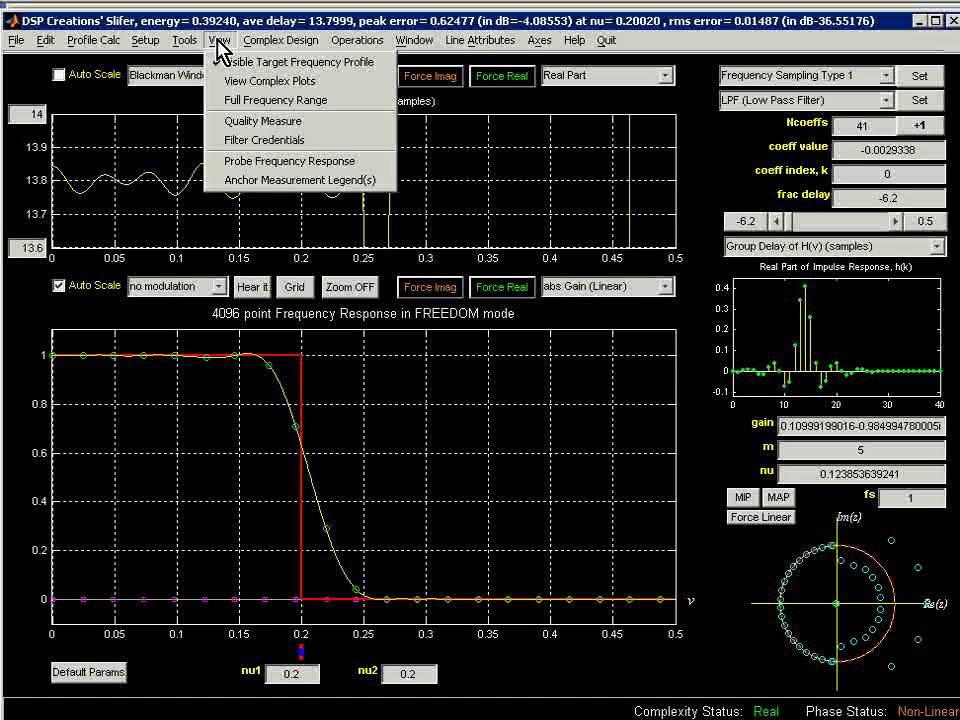
click(238, 122)
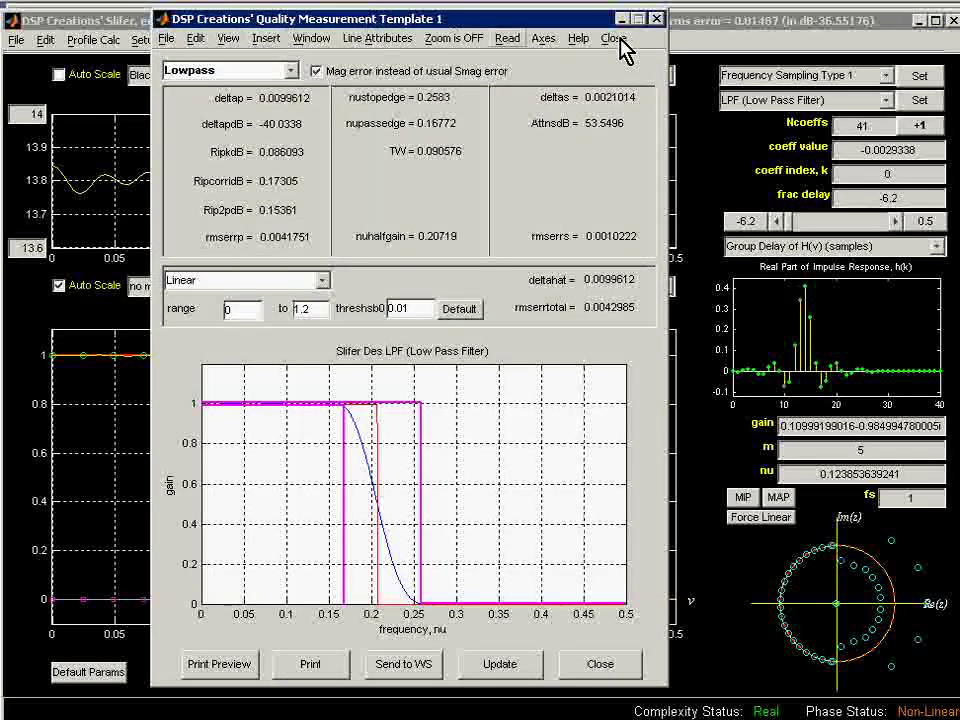
drag(191, 21, 441, 15)
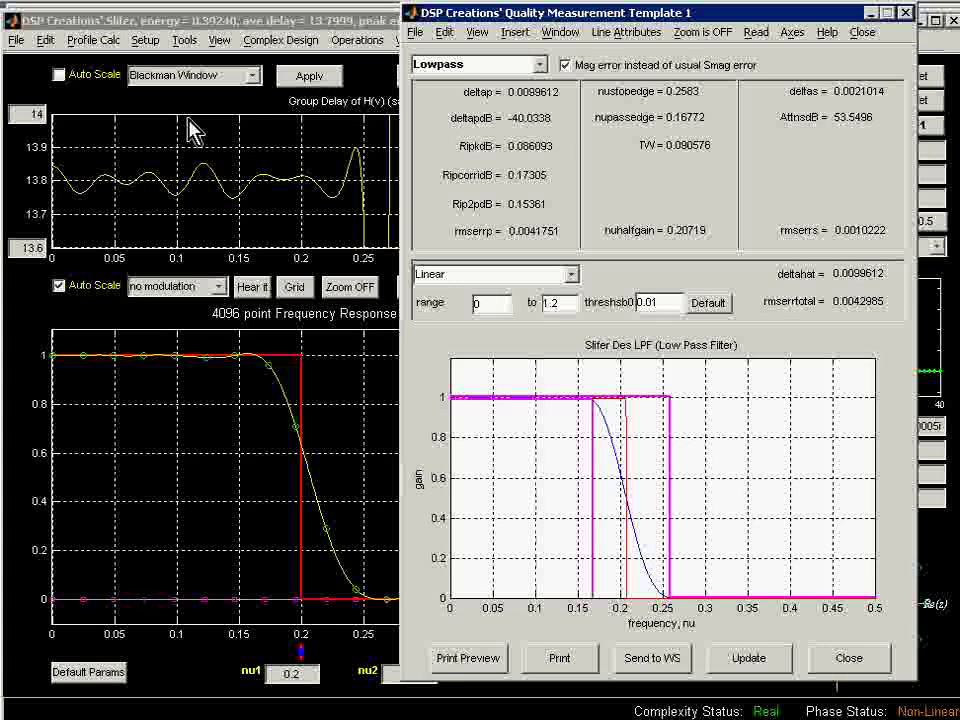
key(alt+space)
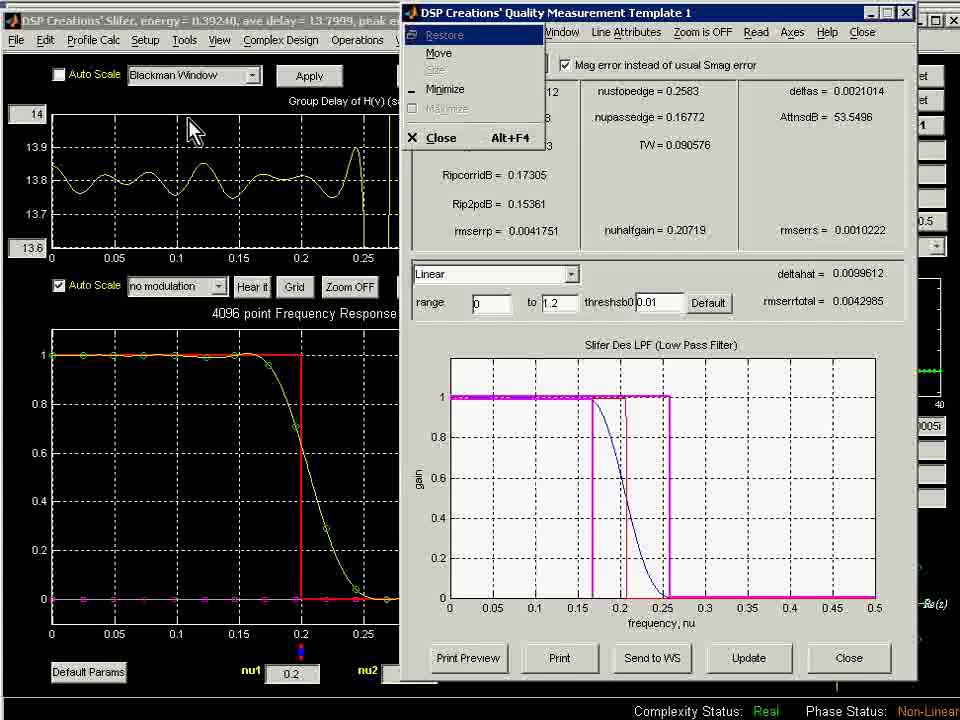
click(420, 207)
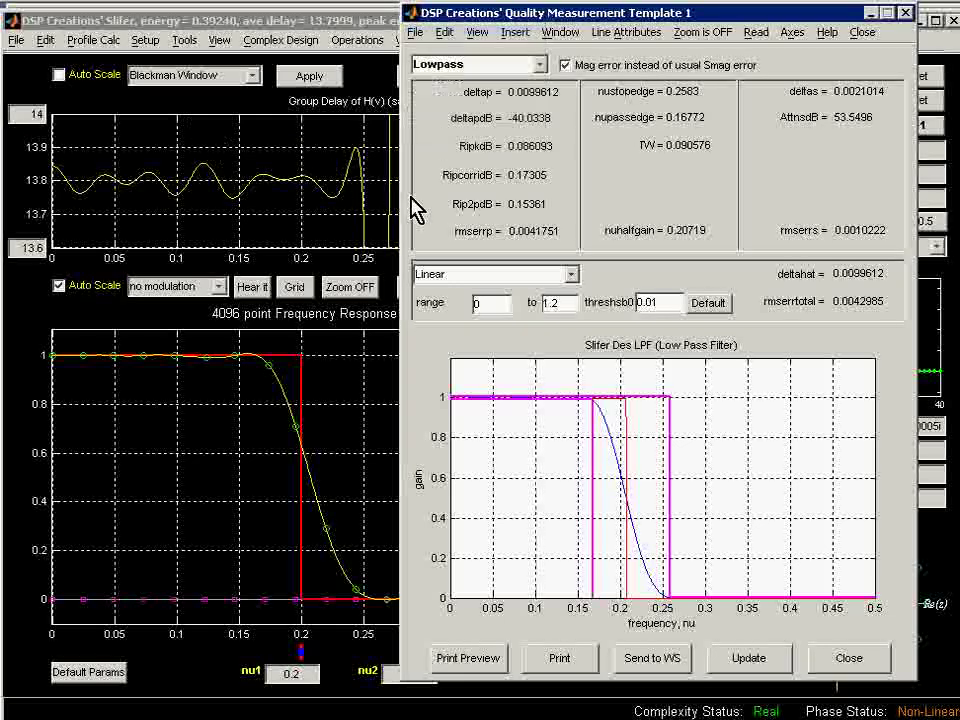
Switch to REDUCEDspec.pdf in GSview, place it beside the quality measurements, and compare transition width, passband ripple and stopband attenuation with the spec
key(alt+Tab)
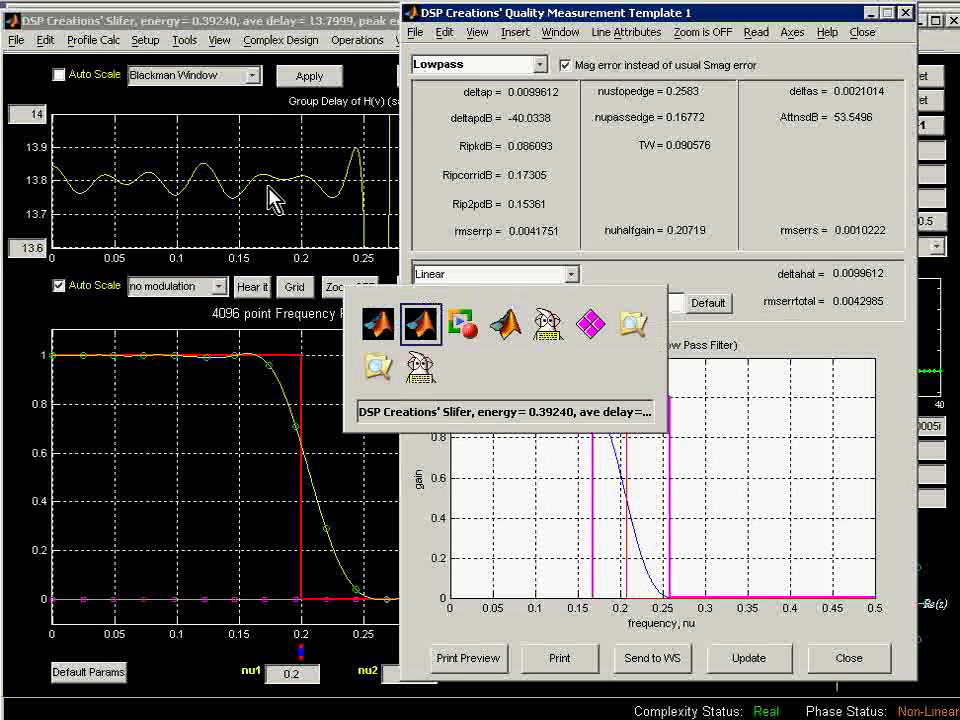
key(alt+Tab)
key(alt+Tab)
key(alt+Tab)
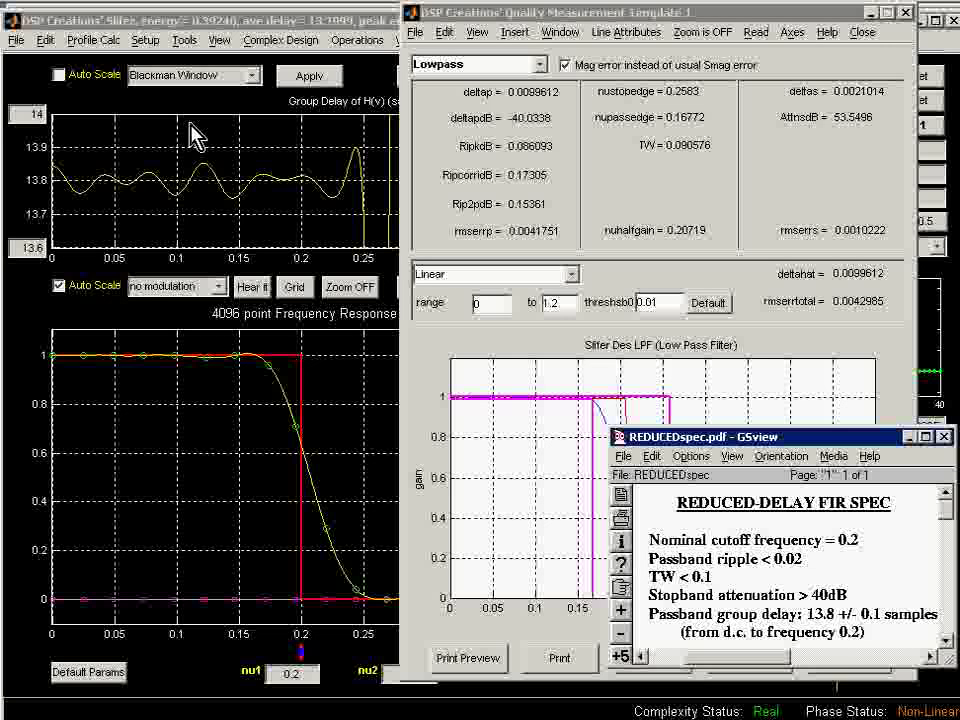
drag(197, 137, 199, 118)
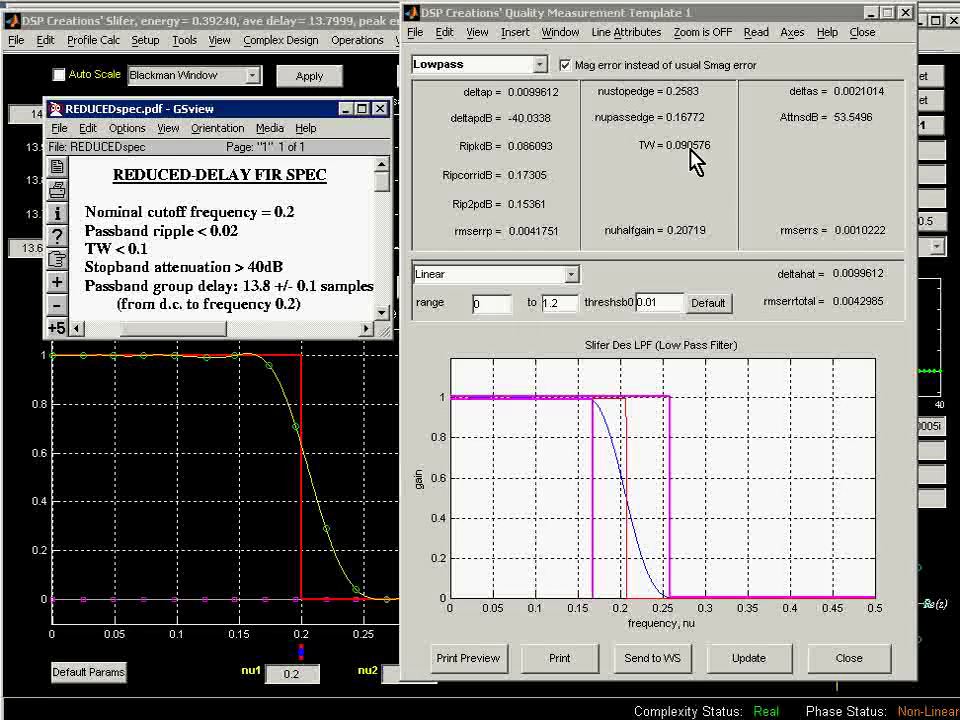
mouse_move(690, 150)
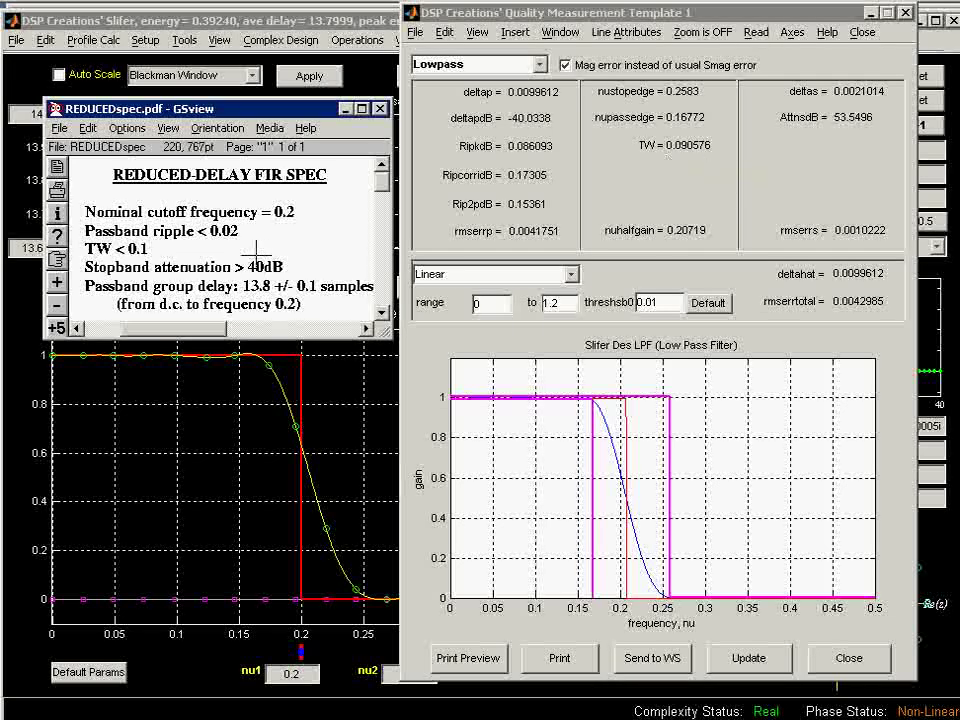
mouse_move(529, 111)
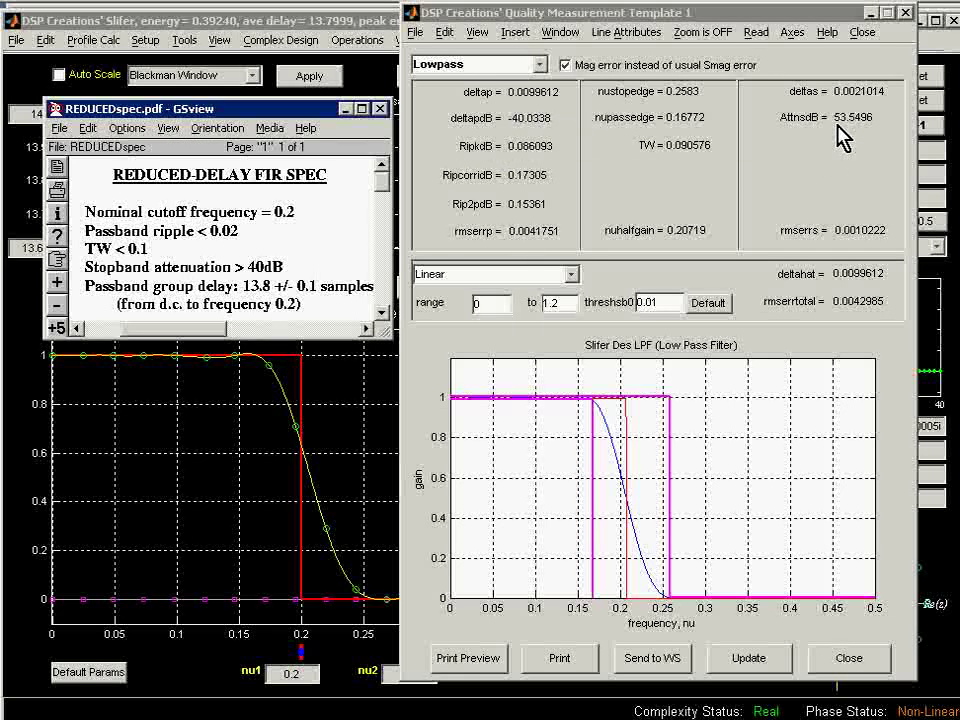
mouse_move(838, 130)
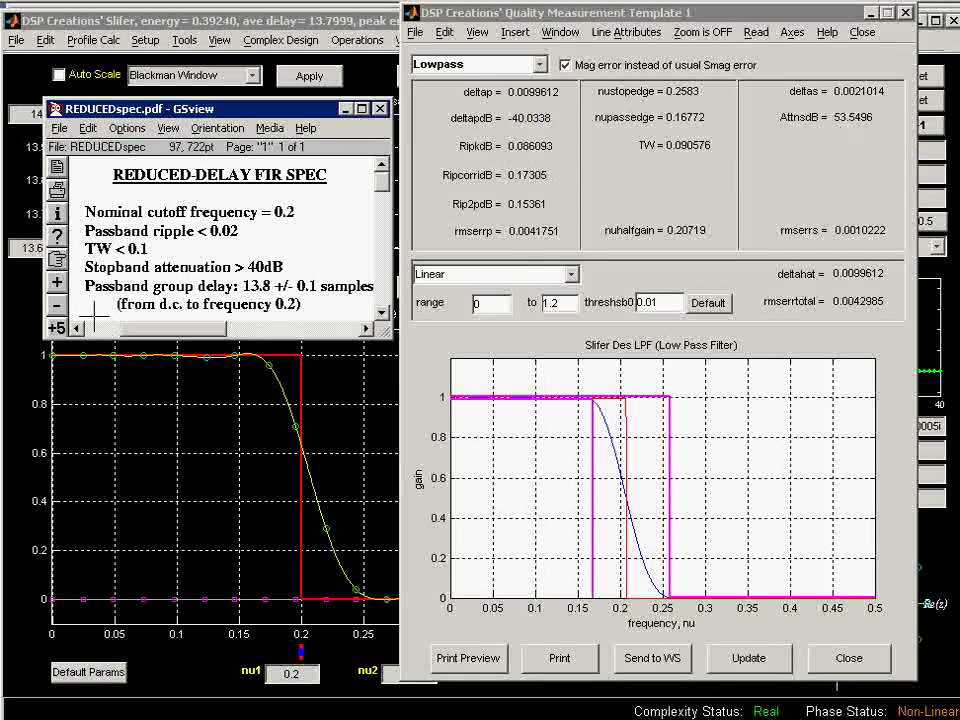